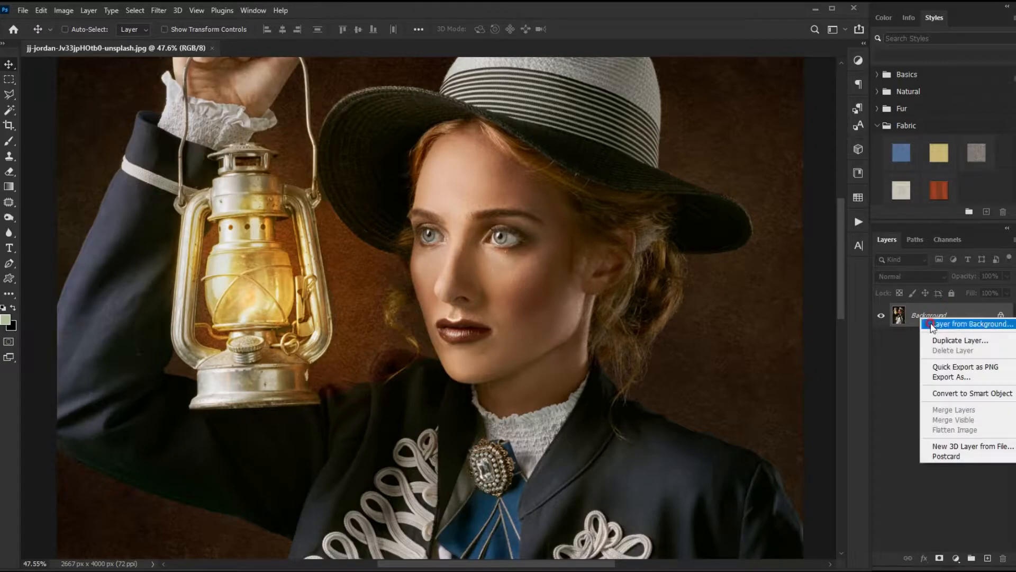
Step: Convert the Background layer to a smart object and duplicate it as a layer named Effect
left_click(956, 393)
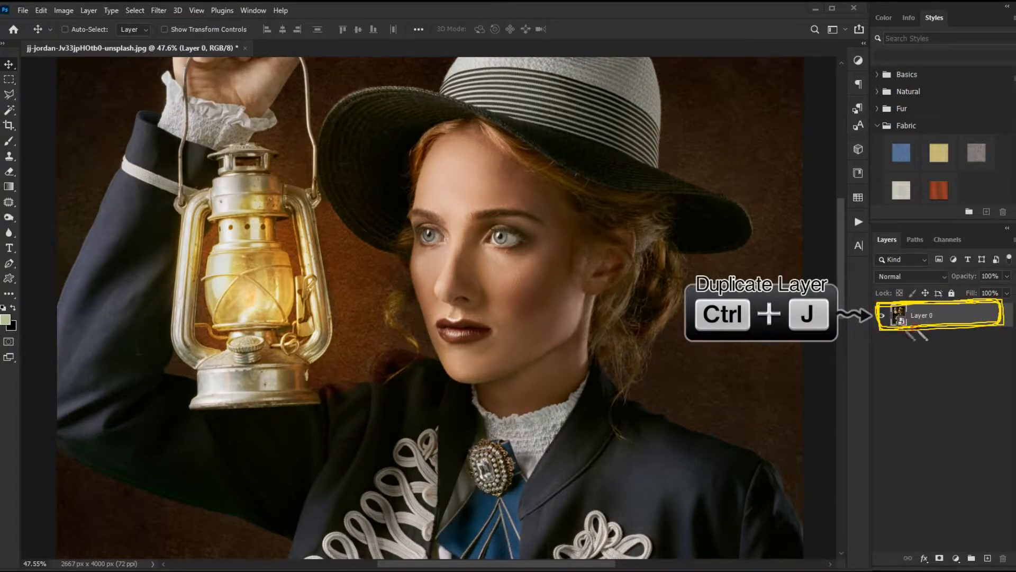
key("ctrl+j")
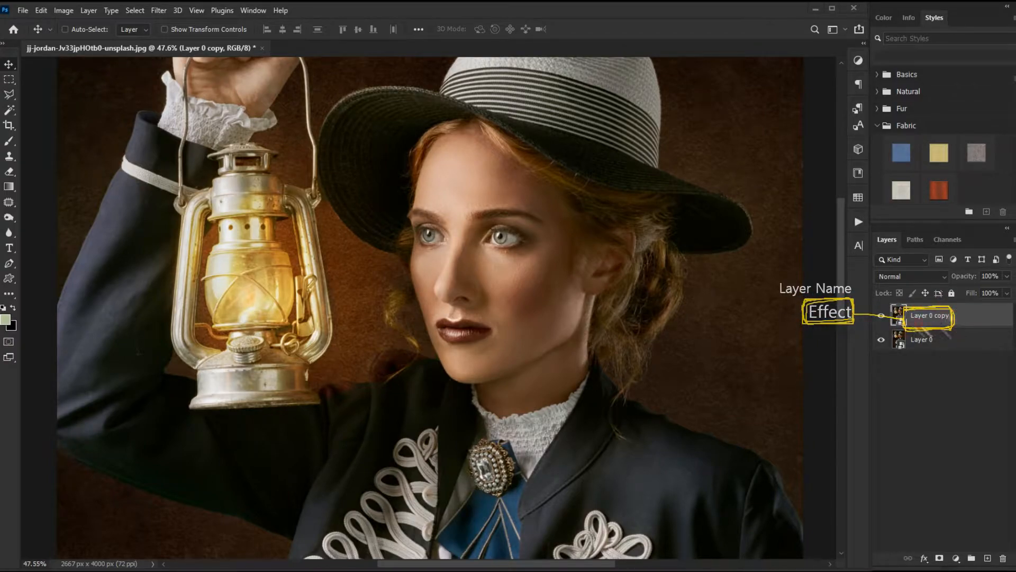
double_click(926, 316)
type("Effect")
left_click(961, 316)
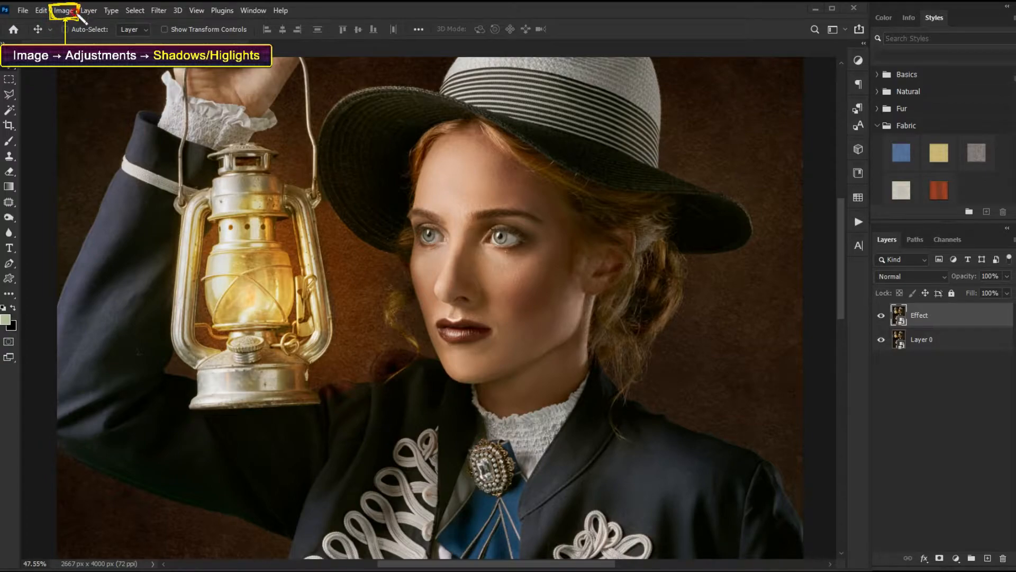
Step: Apply a Shadows/Highlights adjustment to the Effect layer with shadows at 15% and highlights at 5%
left_click(70, 11)
mouse_move(80, 41)
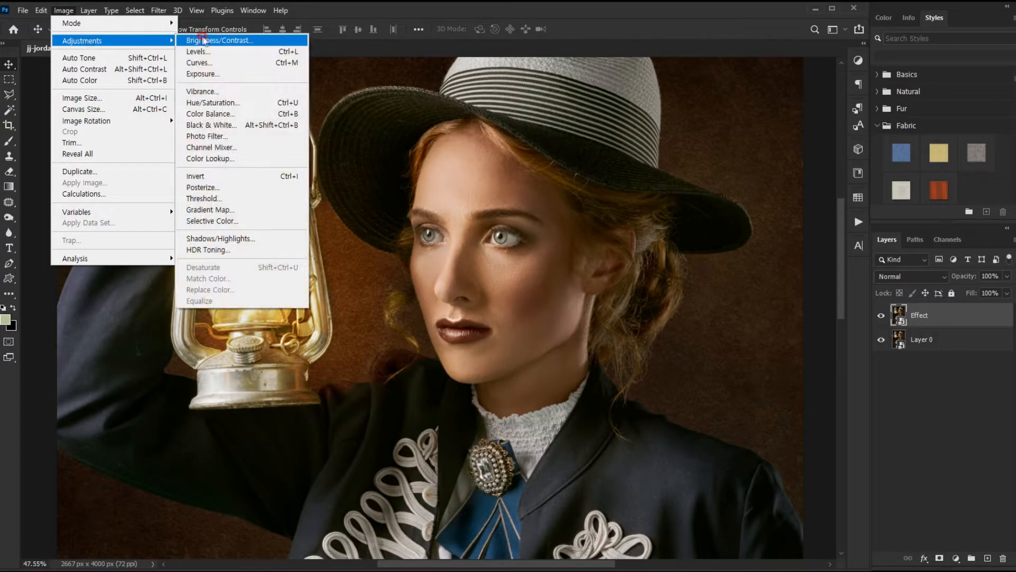
left_click(228, 238)
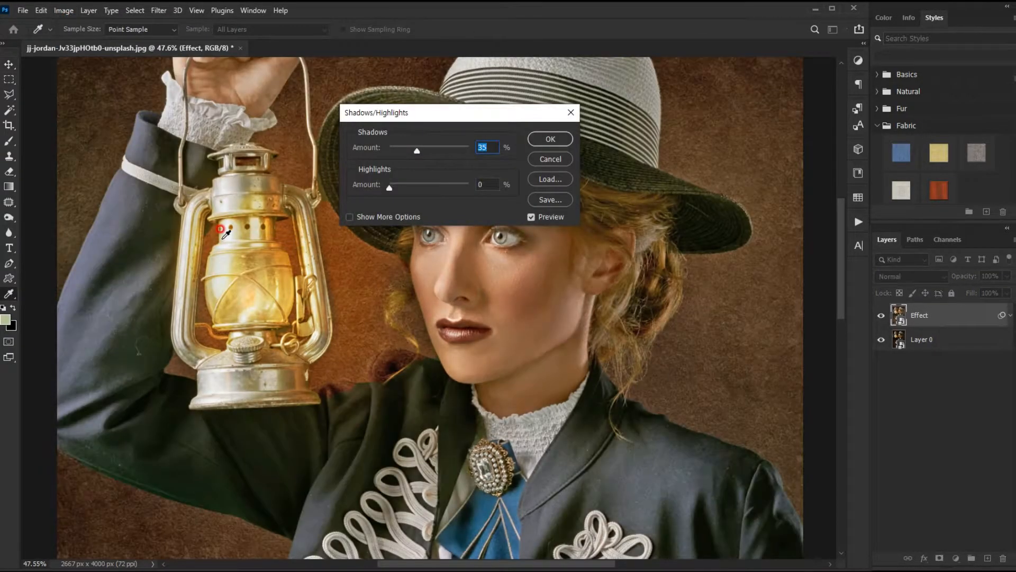
left_click_drag(409, 129, 573, 167)
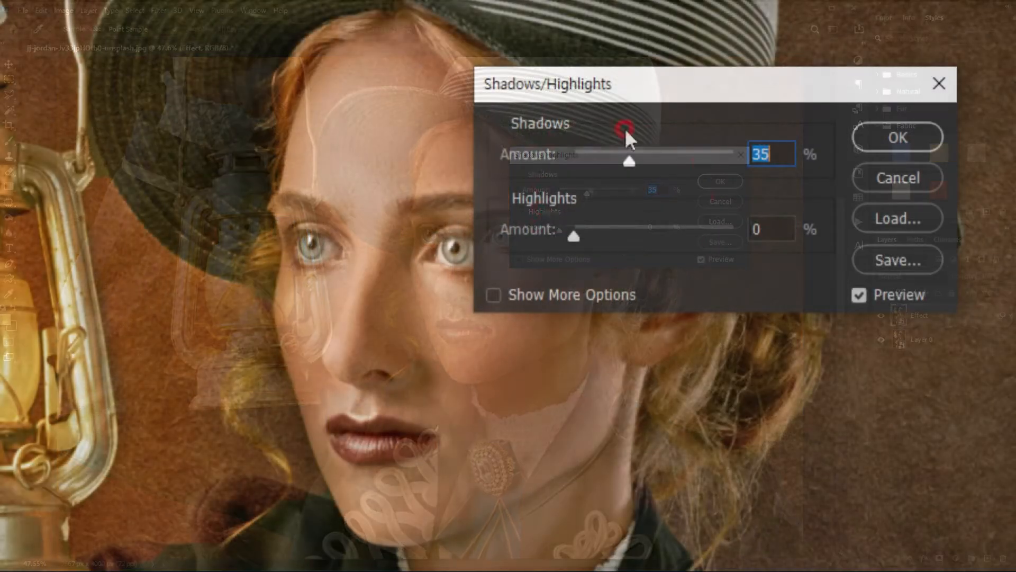
type("15")
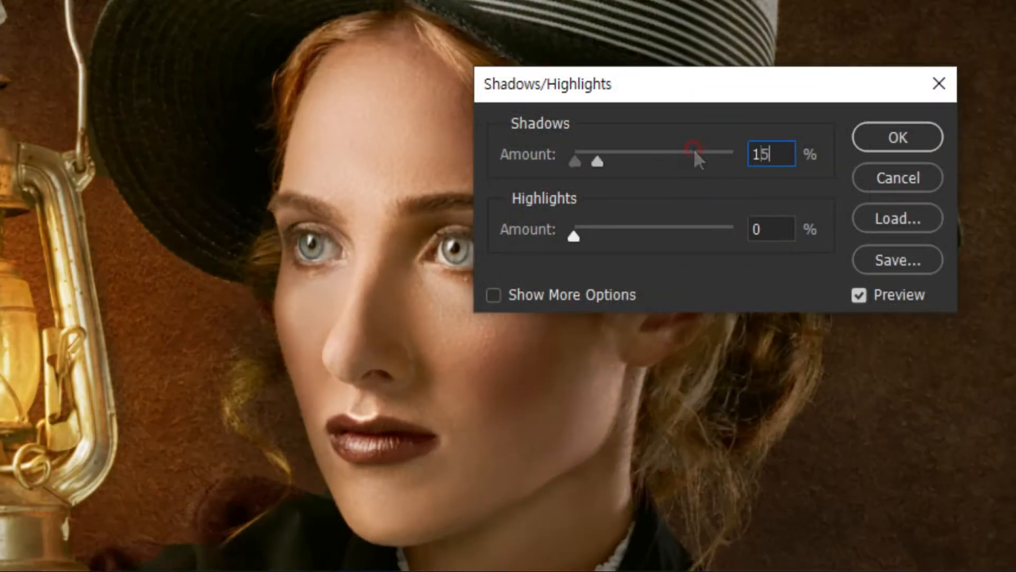
left_click(771, 218)
type("5")
double_click(774, 228)
type("5")
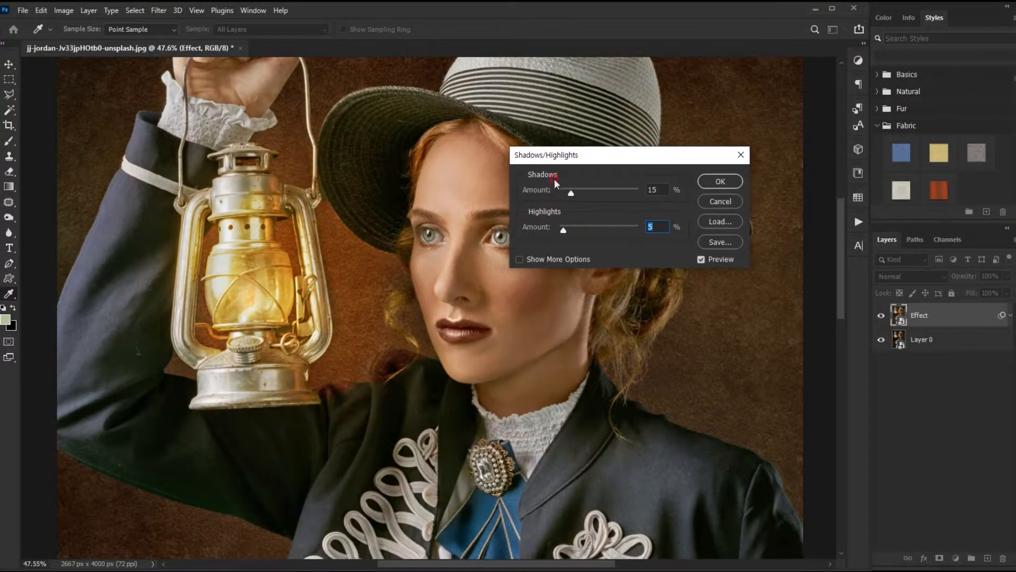
left_click(715, 181)
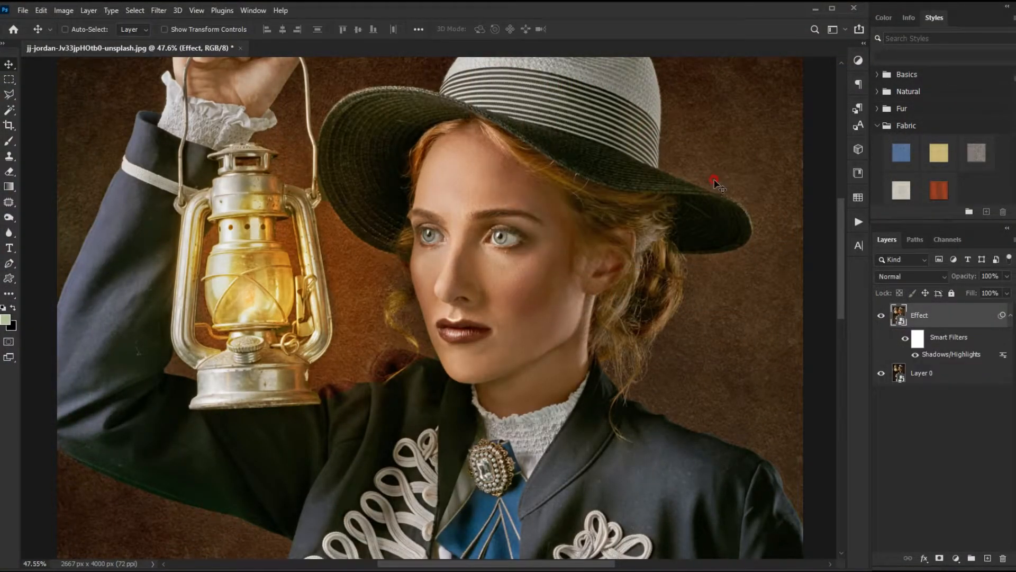
Step: Start an Oil Paint filter on the Effect layer with stylization 3.0, cleanliness 5.0, scale 1.0 and bristle detail 10.0
left_click(158, 10)
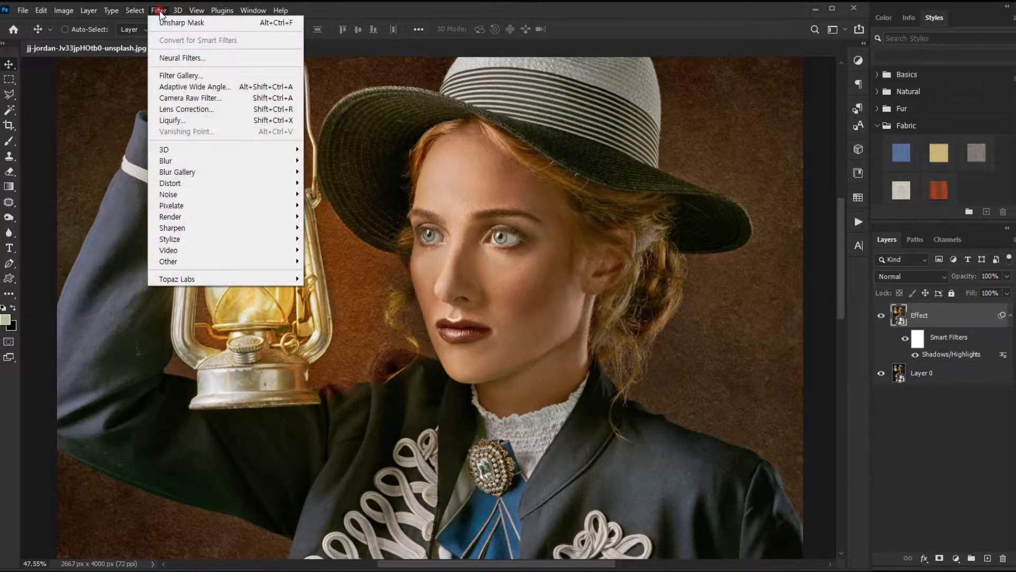
left_click(281, 239)
left_click(329, 283)
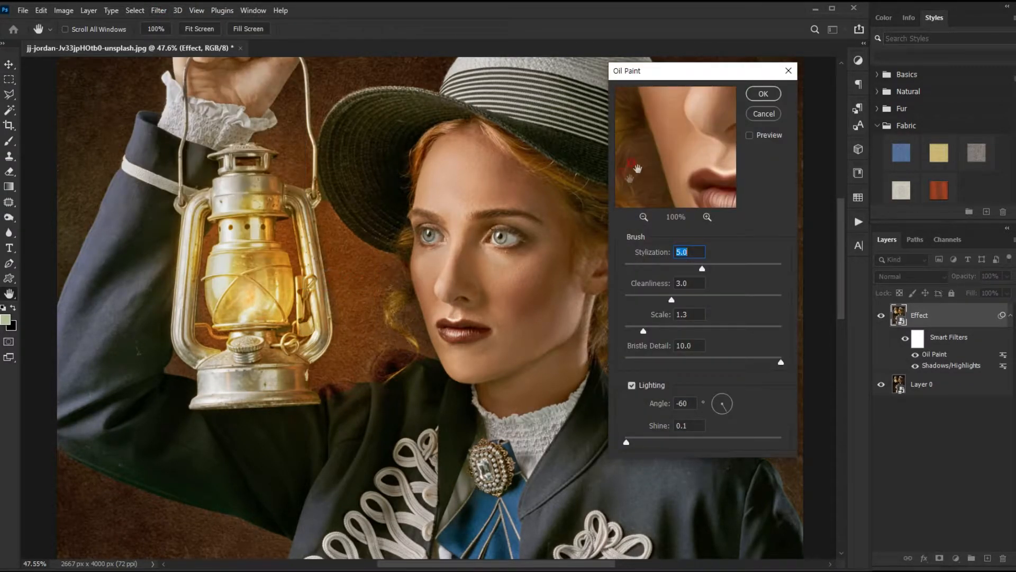
left_click_drag(672, 76, 638, 78)
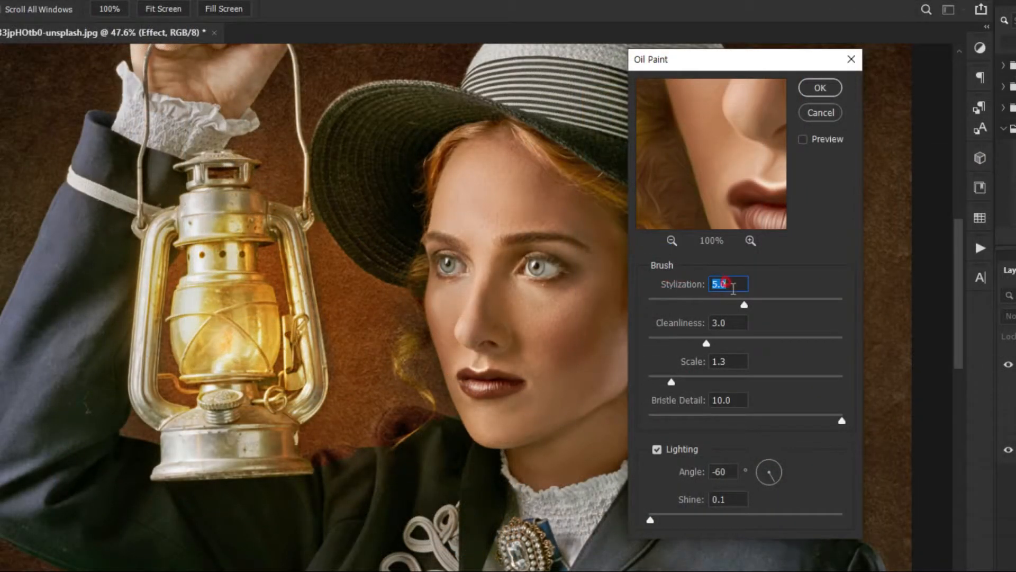
type("3")
left_click(681, 318)
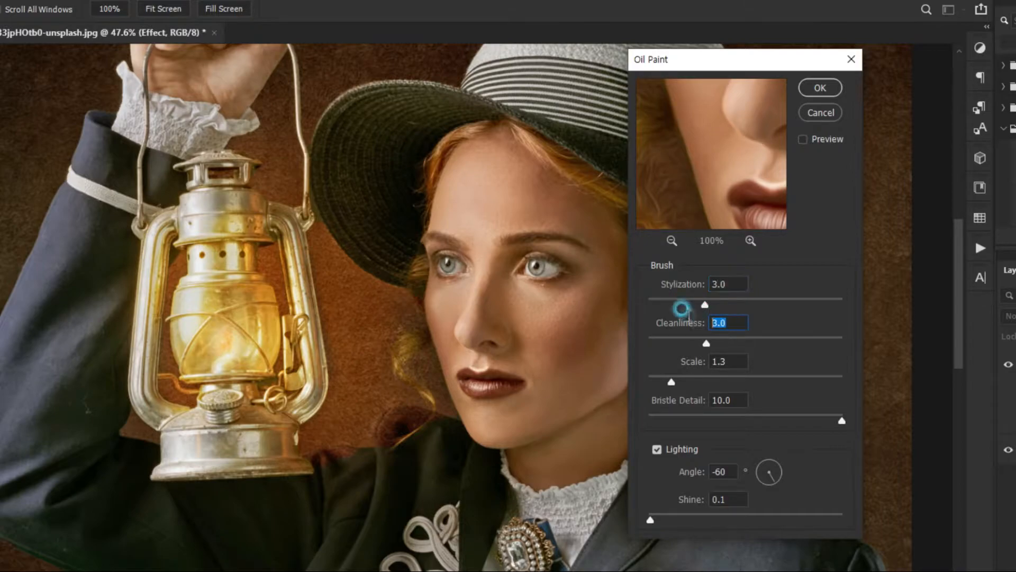
type("5")
key("Tab")
type("1")
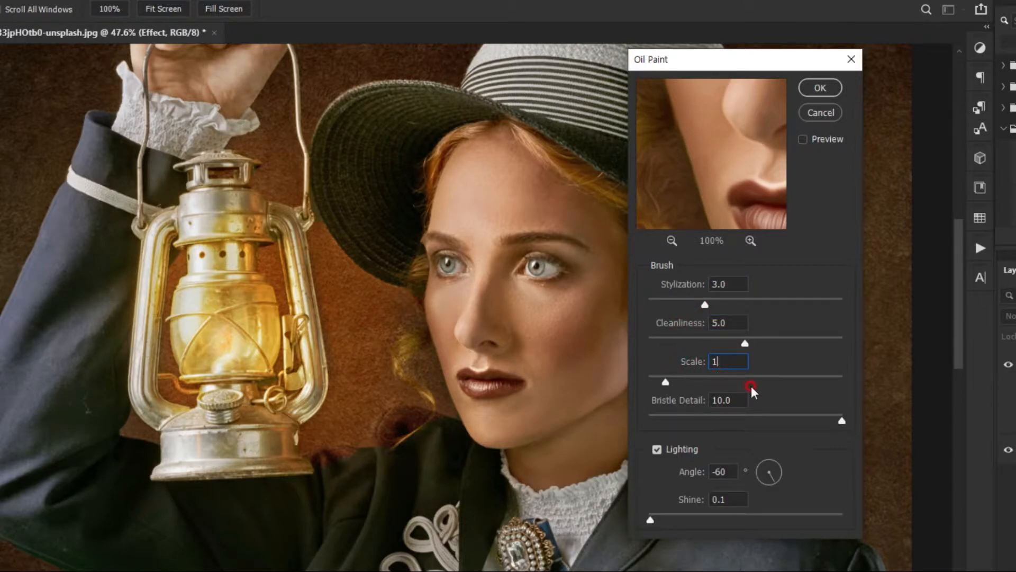
left_click(735, 409)
type("10")
Step: Set the Oil Paint lighting to a 120° angle and 0.5 shine, and apply the filter
left_click(647, 473)
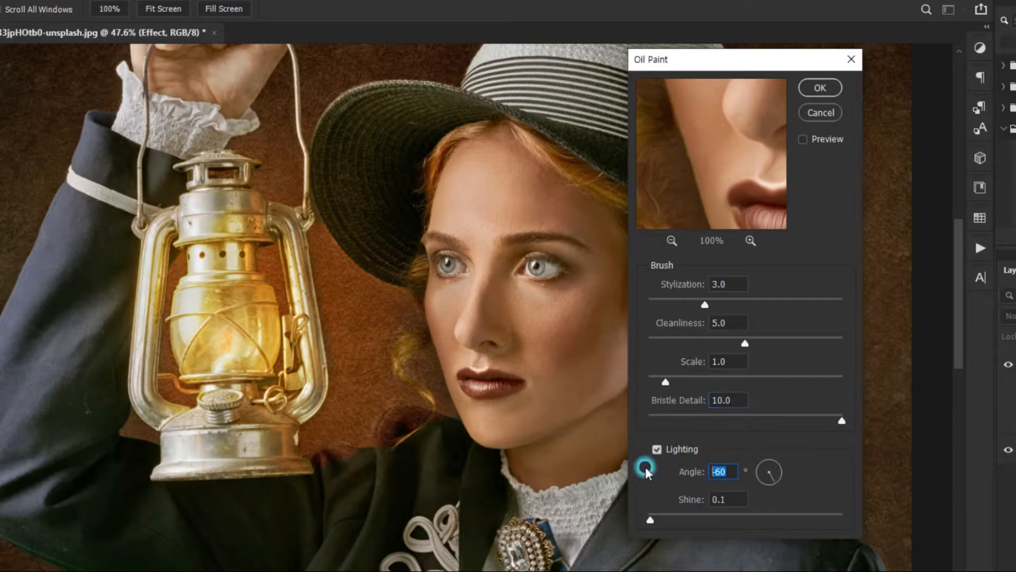
left_click(671, 497)
type("0")
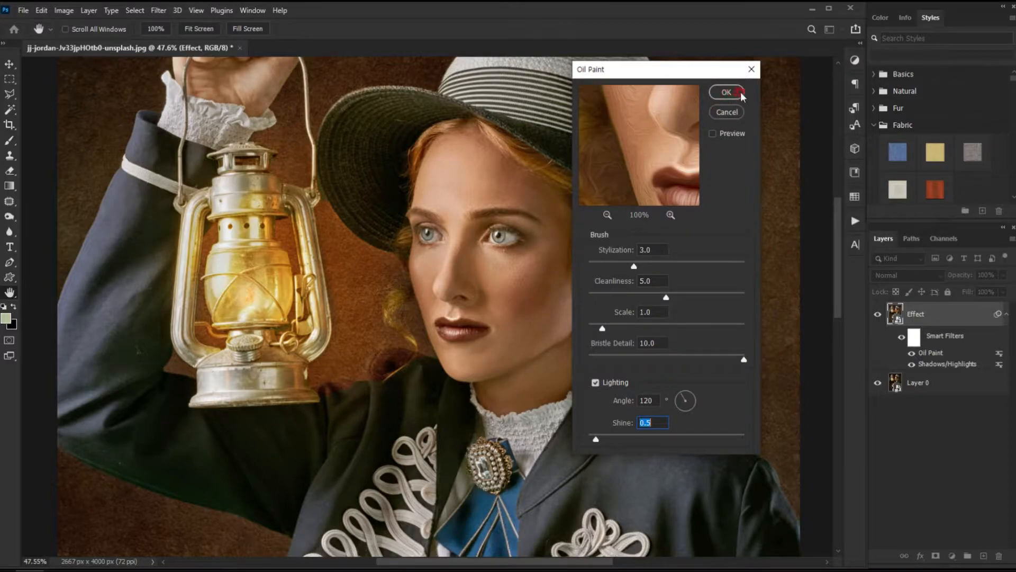
left_click(726, 92)
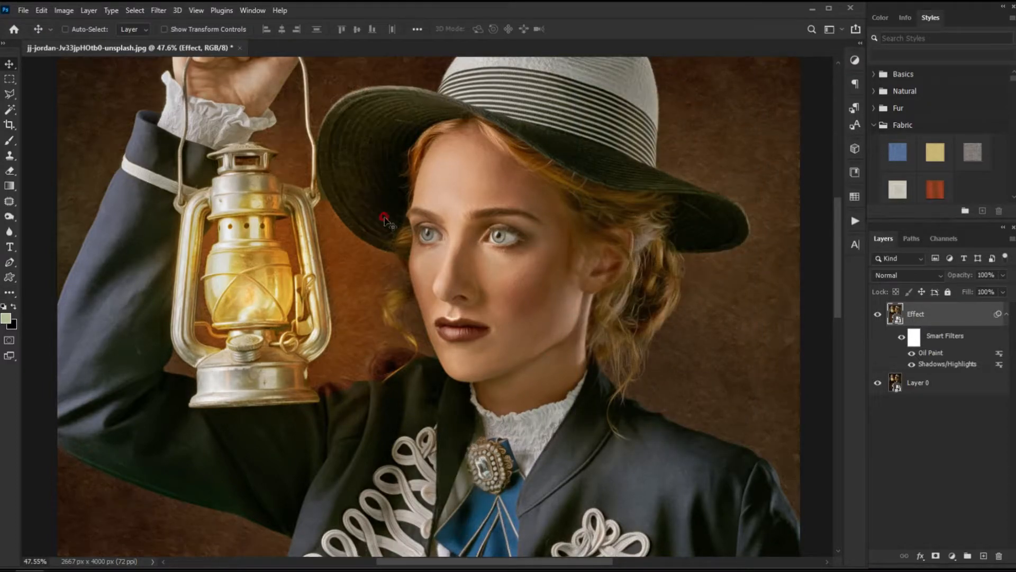
Step: Start a Smart Sharpen filter on the Effect layer with amount 100%, radius 10.0 px and noise reduction 100%
left_click(158, 11)
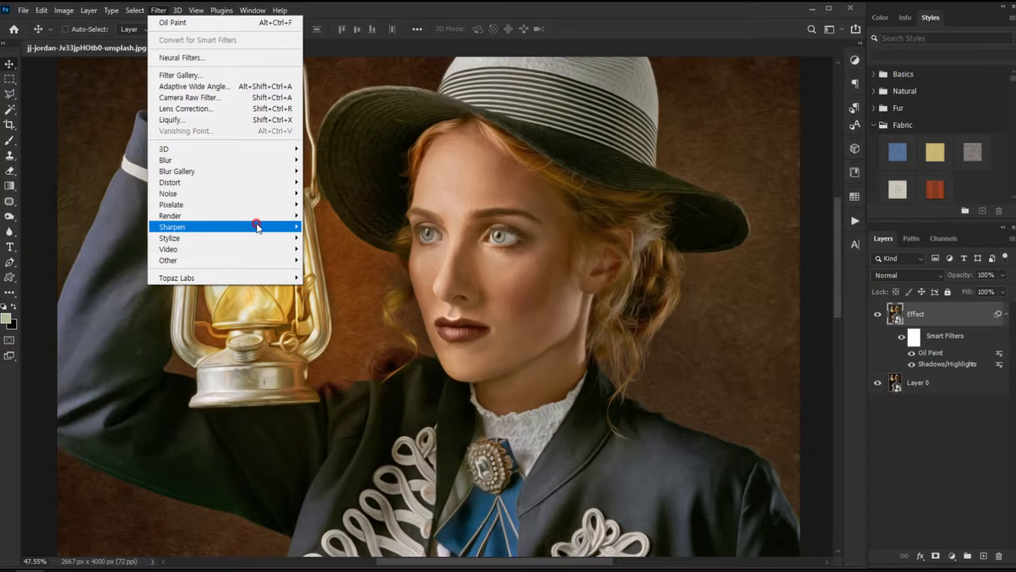
mouse_move(261, 226)
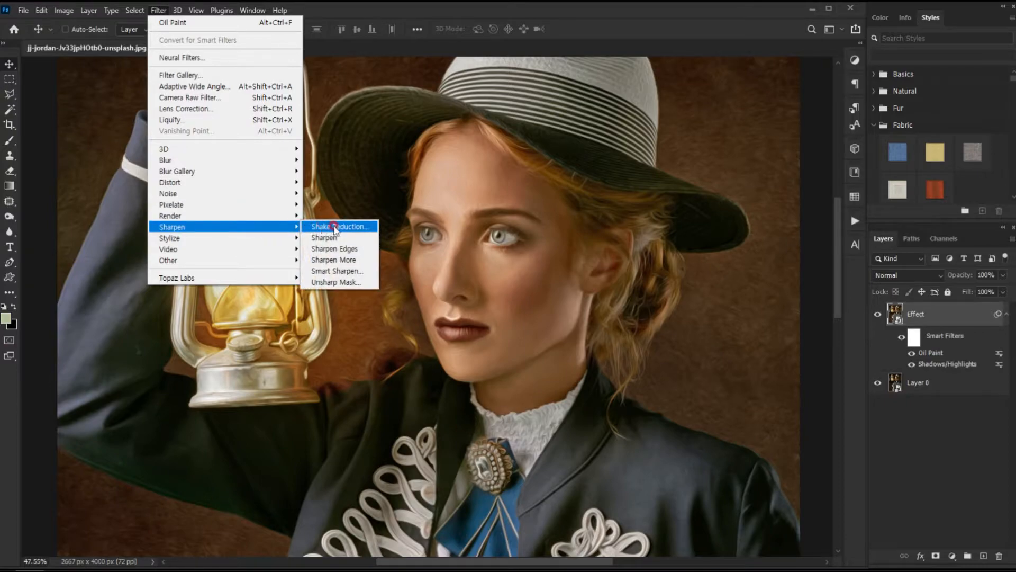
left_click(335, 271)
left_click_drag(615, 79, 595, 141)
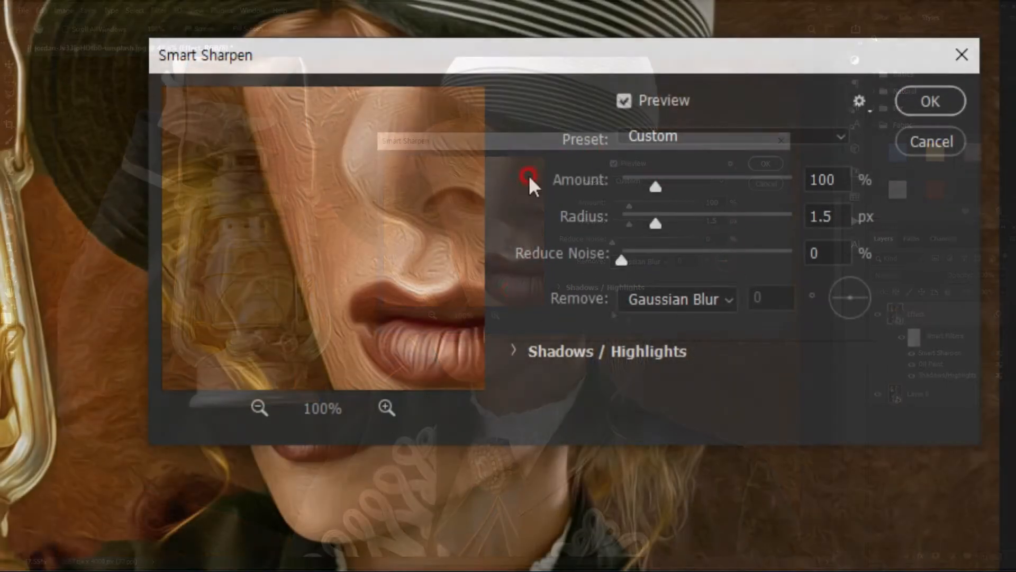
left_click_drag(840, 185, 749, 169)
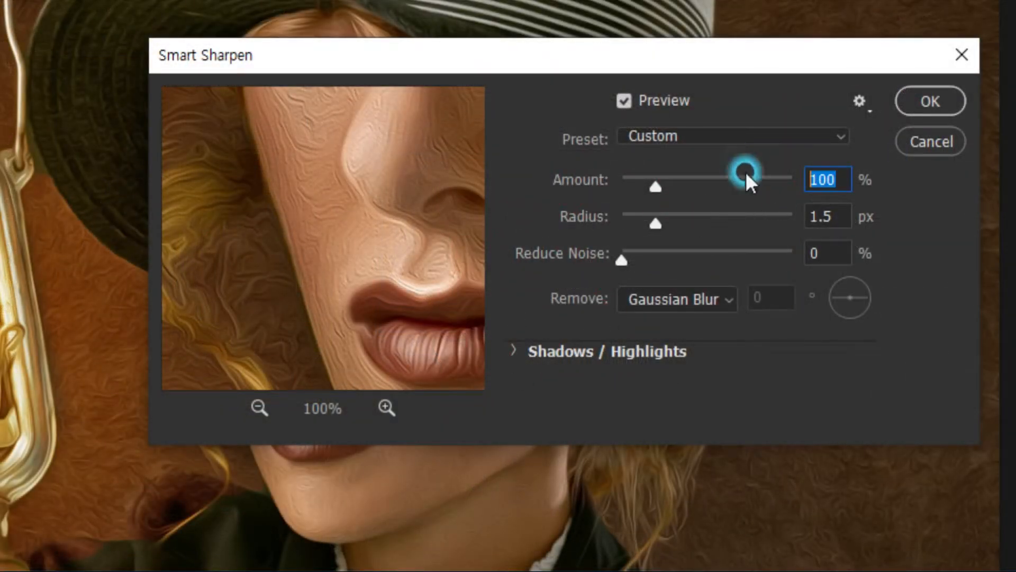
type("100")
left_click_drag(838, 210, 749, 216)
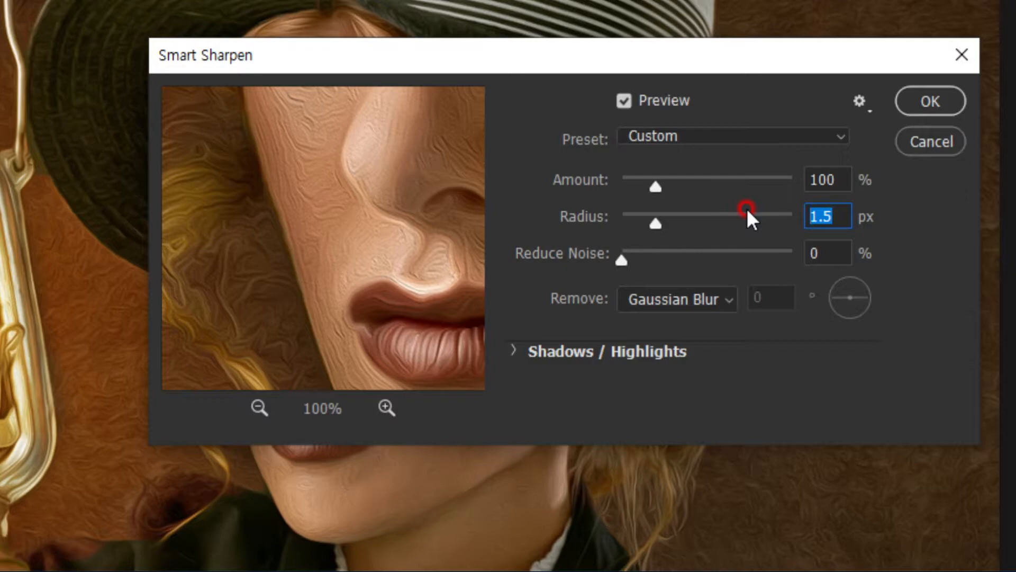
type("10")
left_click_drag(831, 254, 733, 253)
type("100")
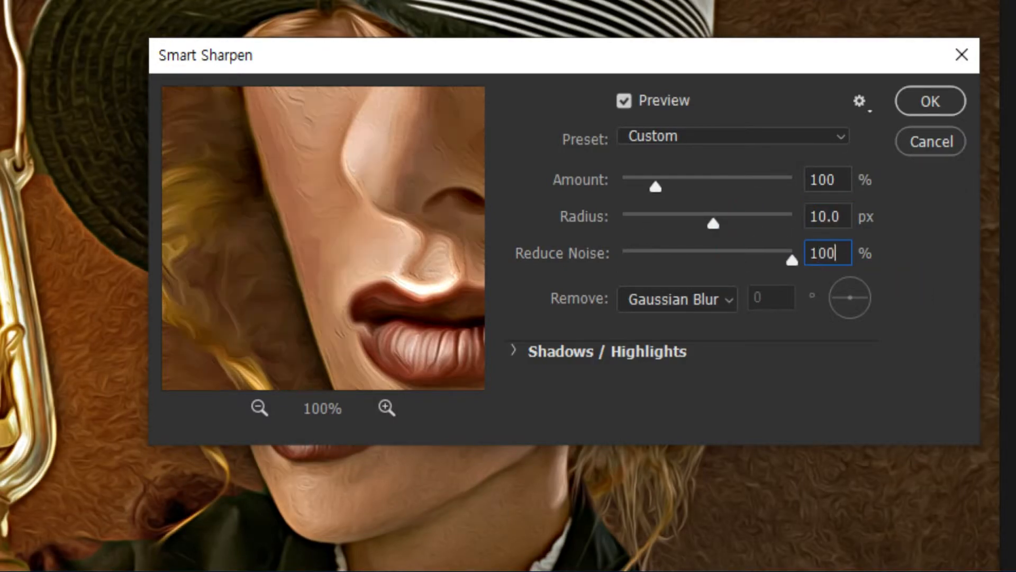
Step: Make Smart Sharpen remove Lens Blur and apply the filter
left_click(712, 299)
left_click(701, 345)
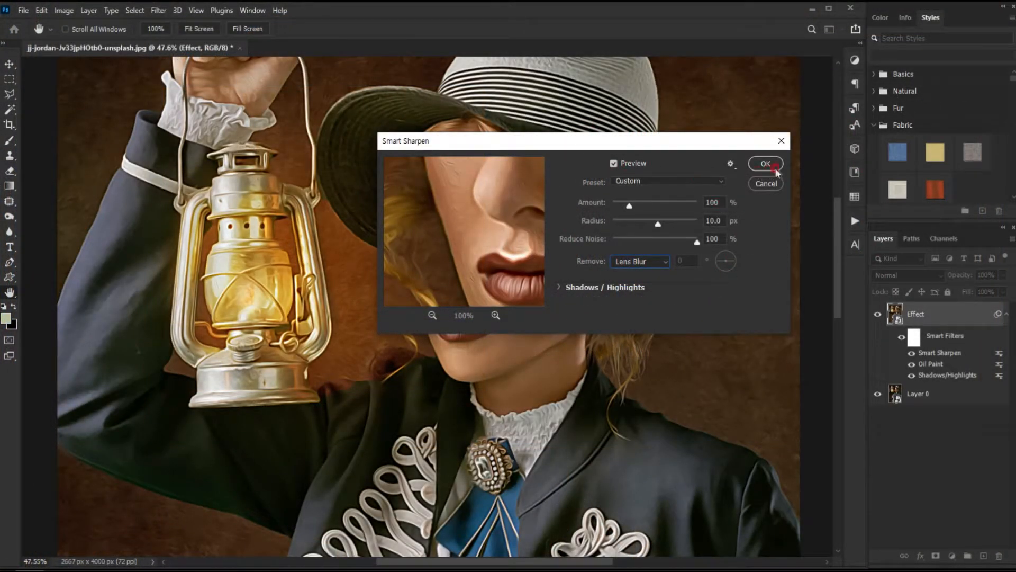
left_click(766, 164)
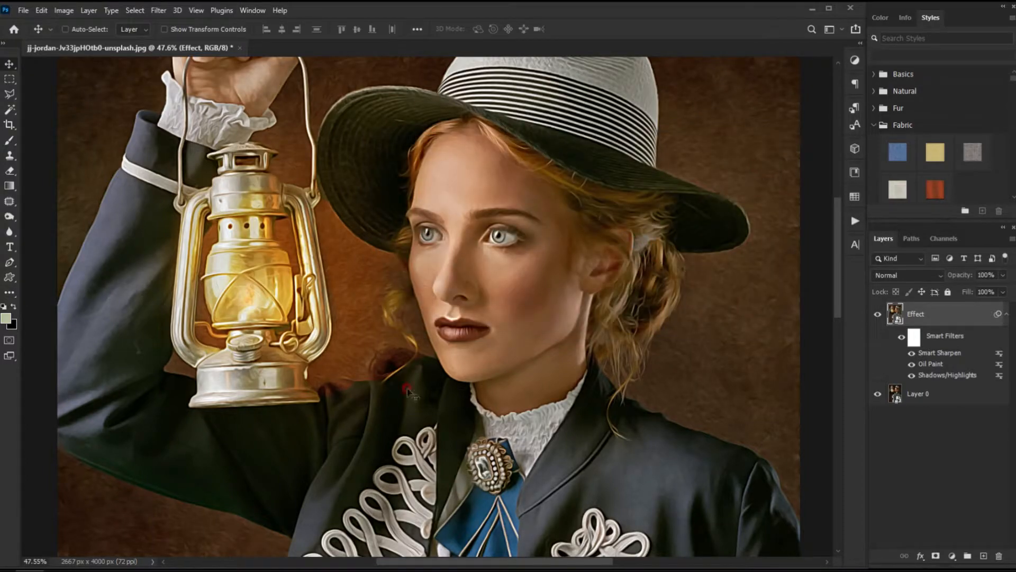
Step: Apply an Unsharp Mask filter to the Effect layer with amount 130%, radius 2.0 pixels and threshold 0 levels
left_click(158, 10)
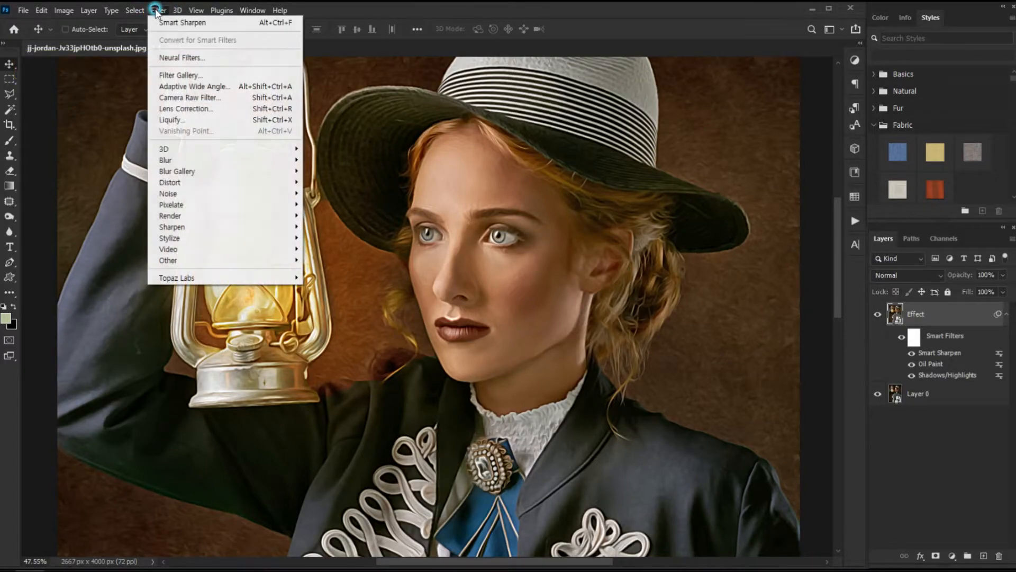
mouse_move(239, 227)
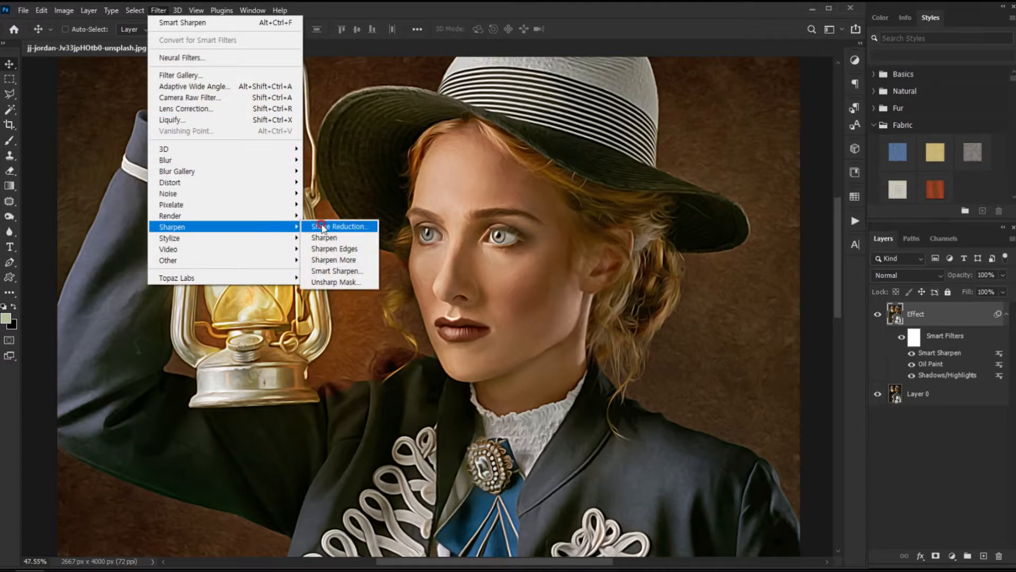
left_click(333, 282)
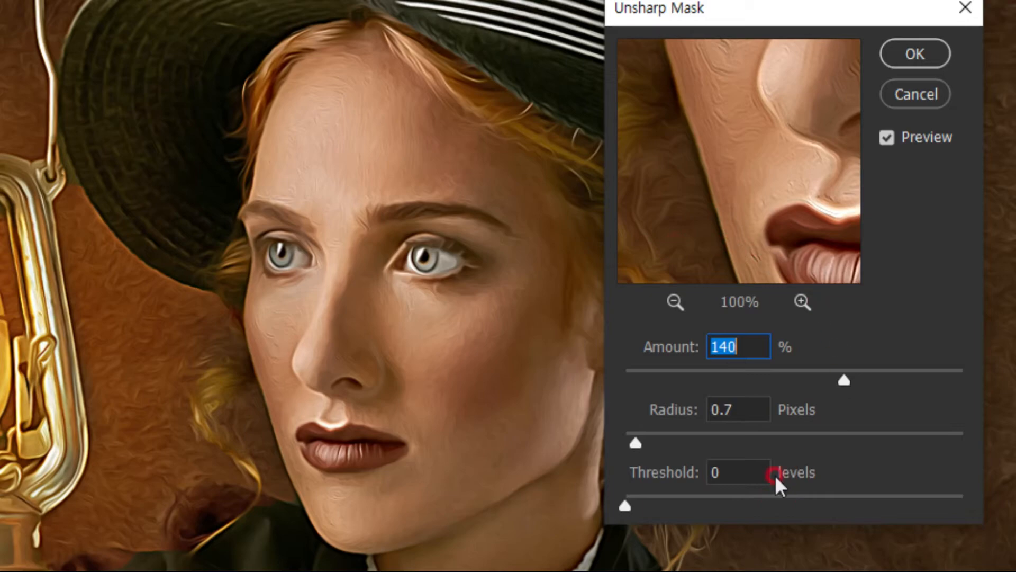
left_click(624, 341)
type("130")
left_click(640, 400)
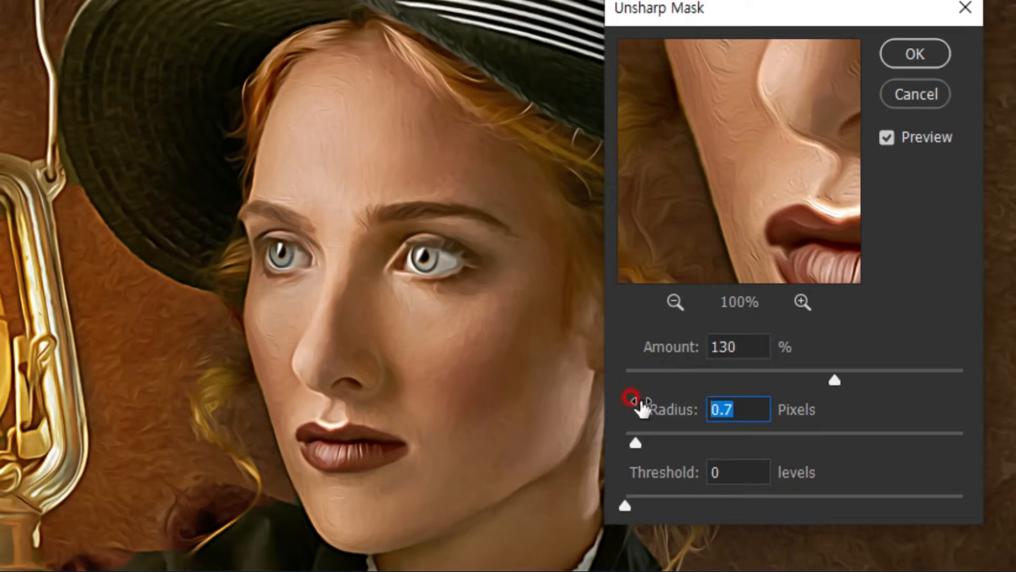
type("2")
left_click(644, 459)
type("0")
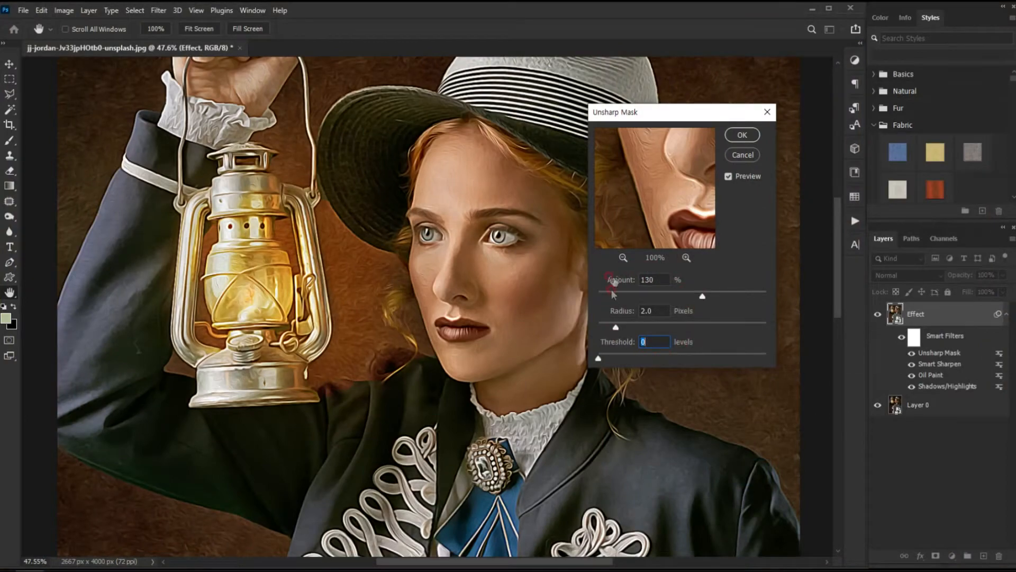
left_click(749, 138)
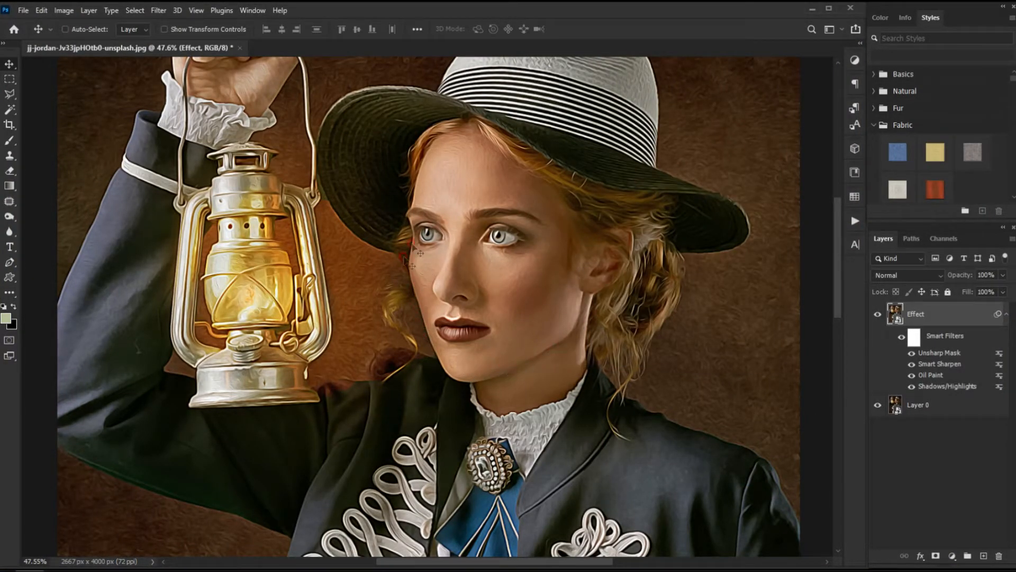
Step: Place the file Craquelure texture.jpg as an embedded layer above the Effect layer
left_click(24, 10)
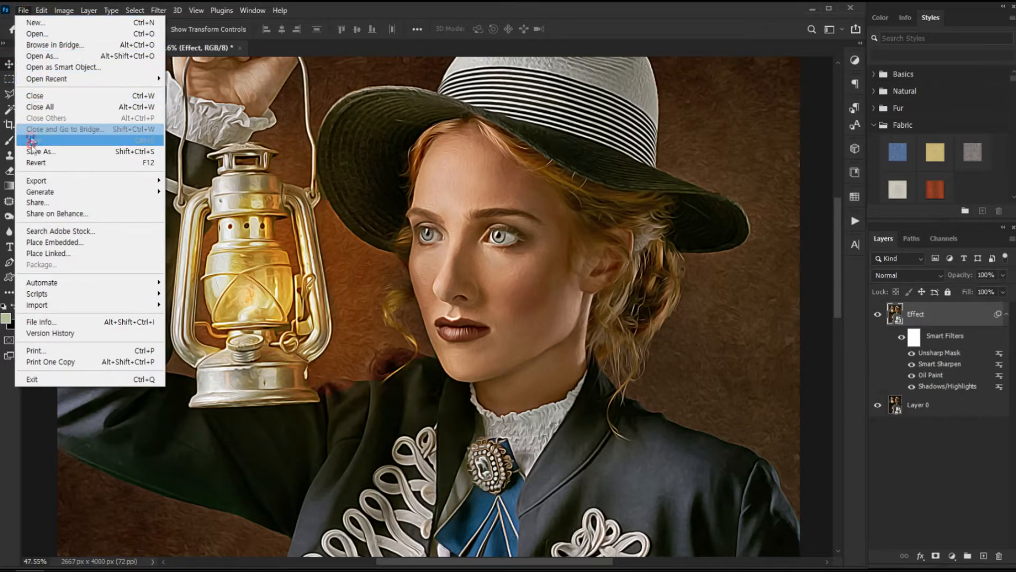
left_click(46, 243)
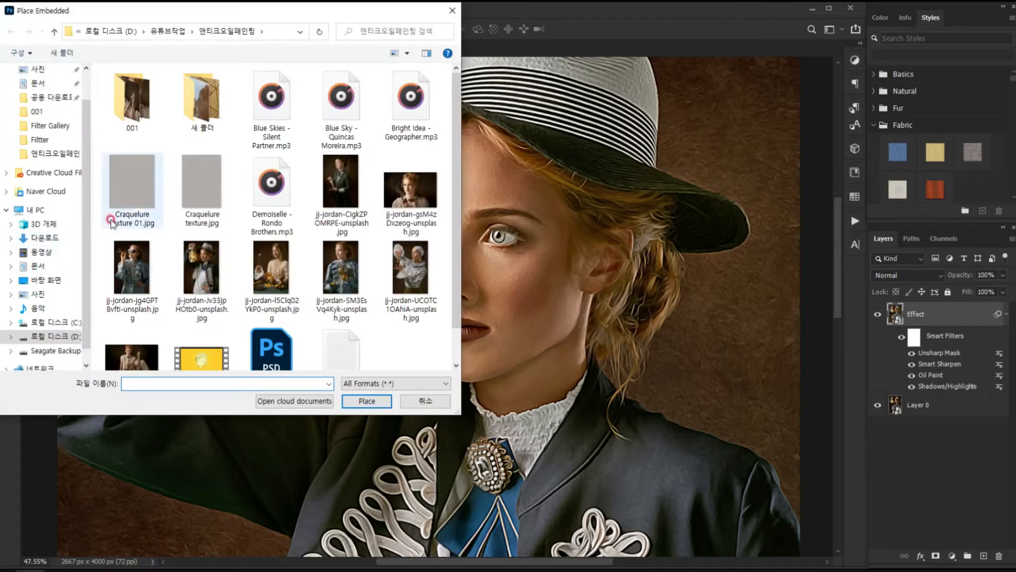
left_click(186, 199)
left_click(367, 401)
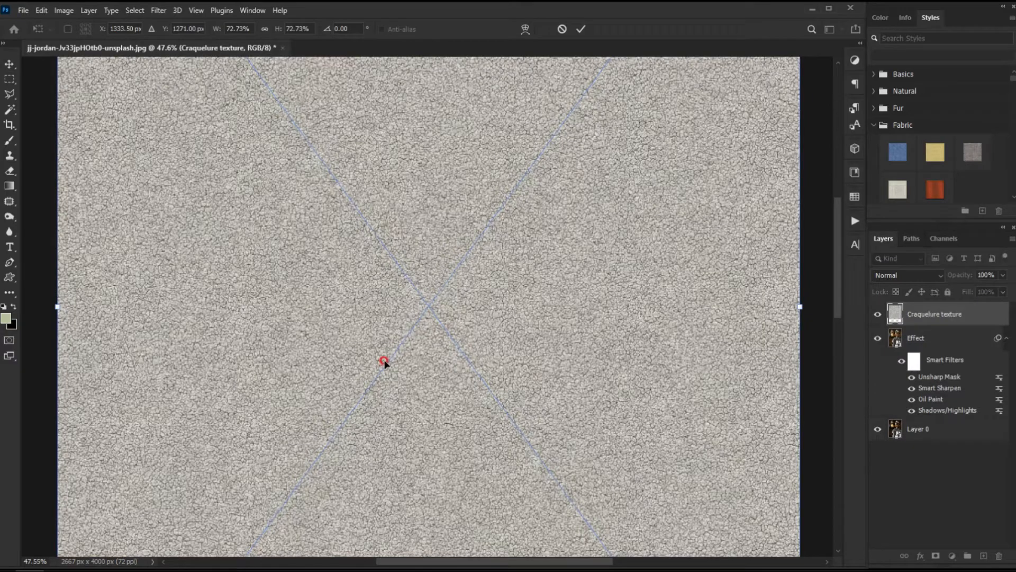
Step: Enlarge and reposition the placed craquelure texture to cover the whole portrait, and commit the placement
scroll(405, 242, "down", 6)
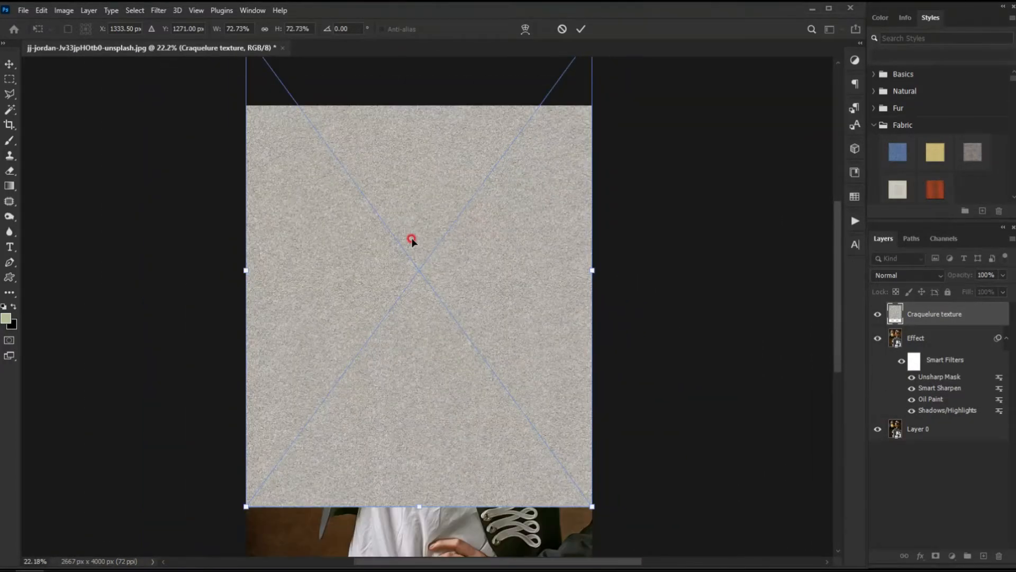
left_click_drag(561, 415, 610, 476)
left_click_drag(522, 288, 512, 327)
left_click(581, 29)
Step: Set the Craquelure texture layer's blending mode to Multiply and its opacity to 50%
scroll(442, 226, "up", 2)
scroll(442, 227, "up", 4)
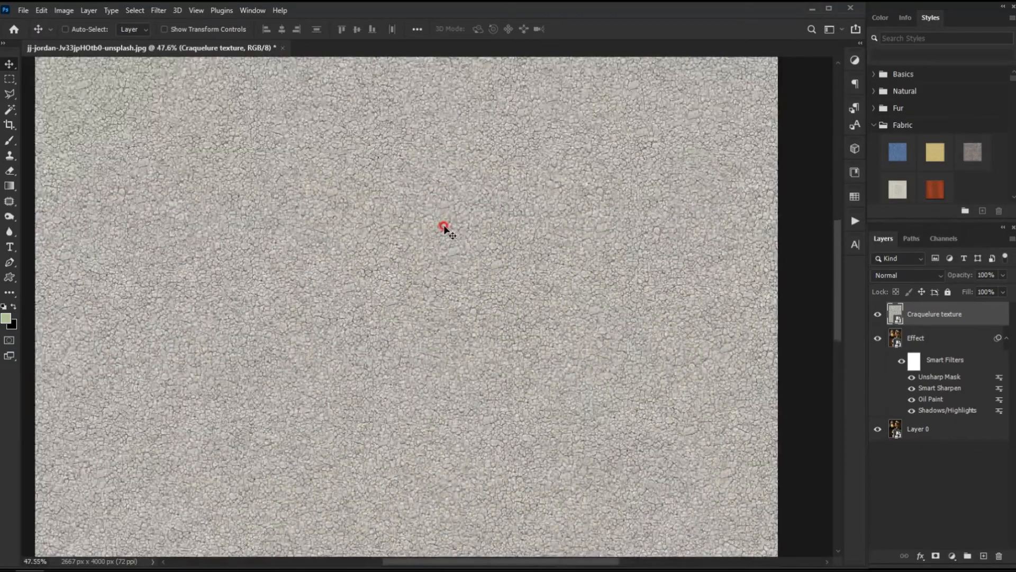
scroll(412, 215, "down", 1)
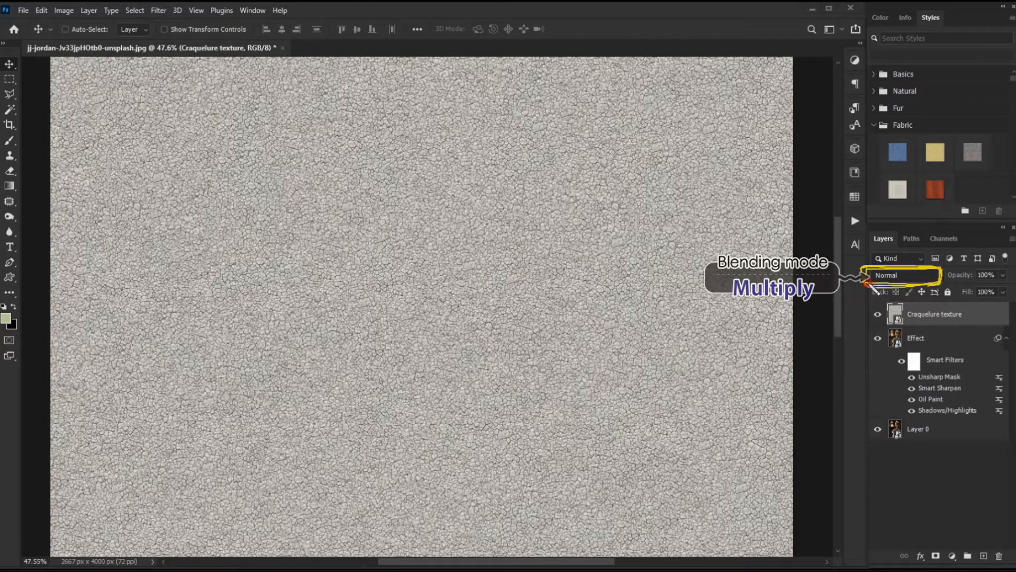
left_click(910, 275)
left_click(908, 290)
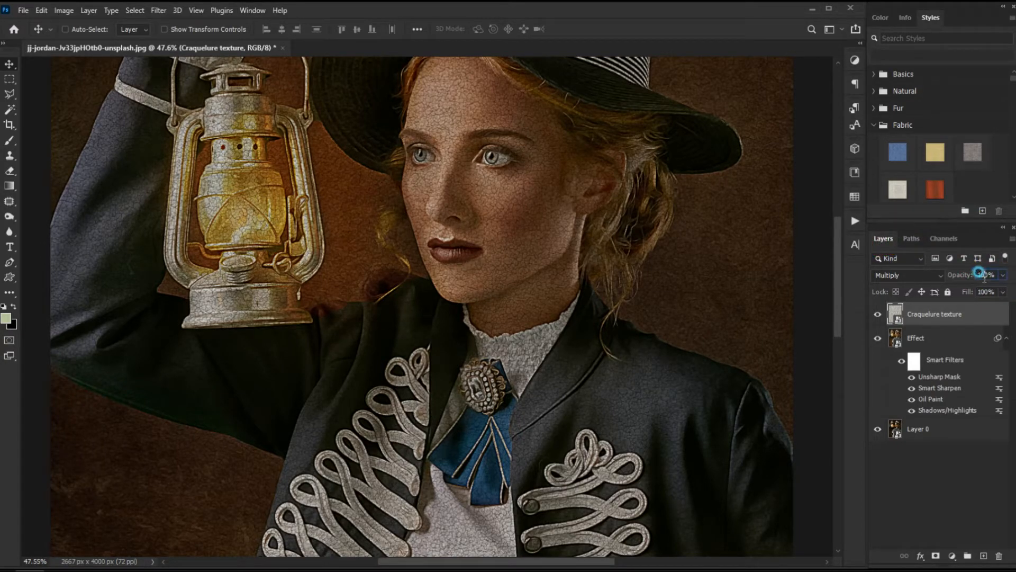
type("50")
key("Return")
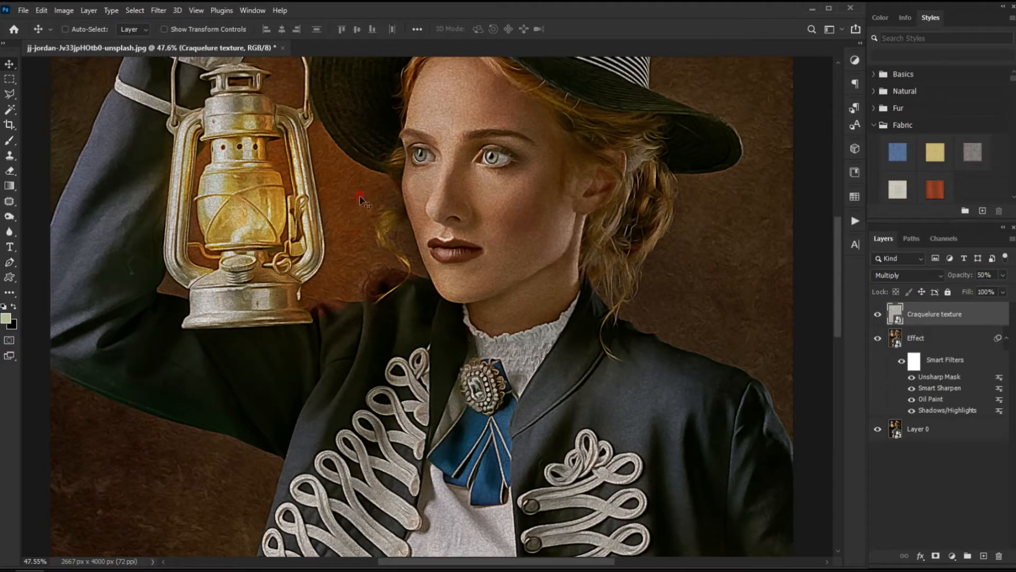
Step: Add a Levels adjustment layer above the texture with black input level 9 and white input level 214
left_click(952, 556)
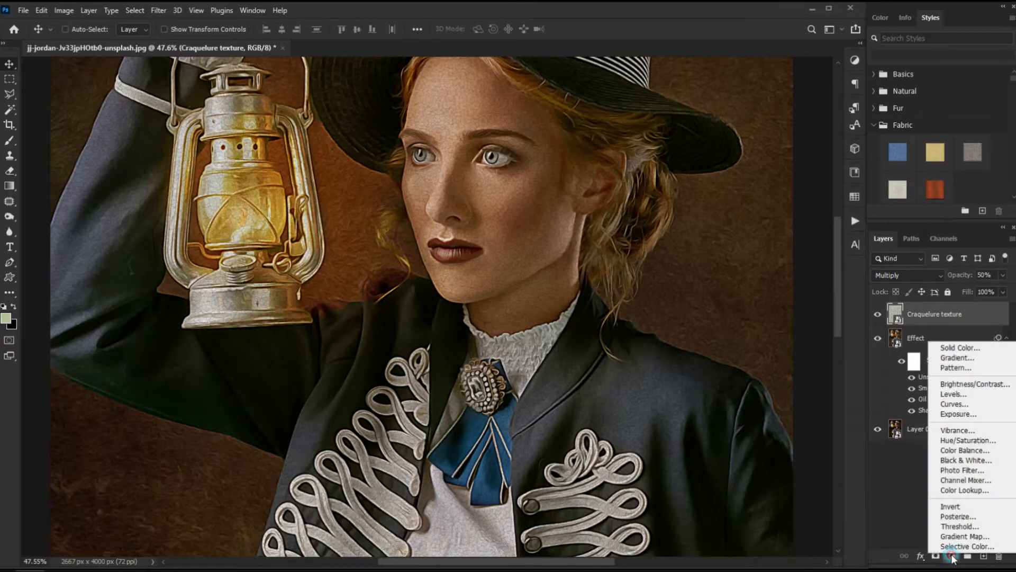
left_click(953, 395)
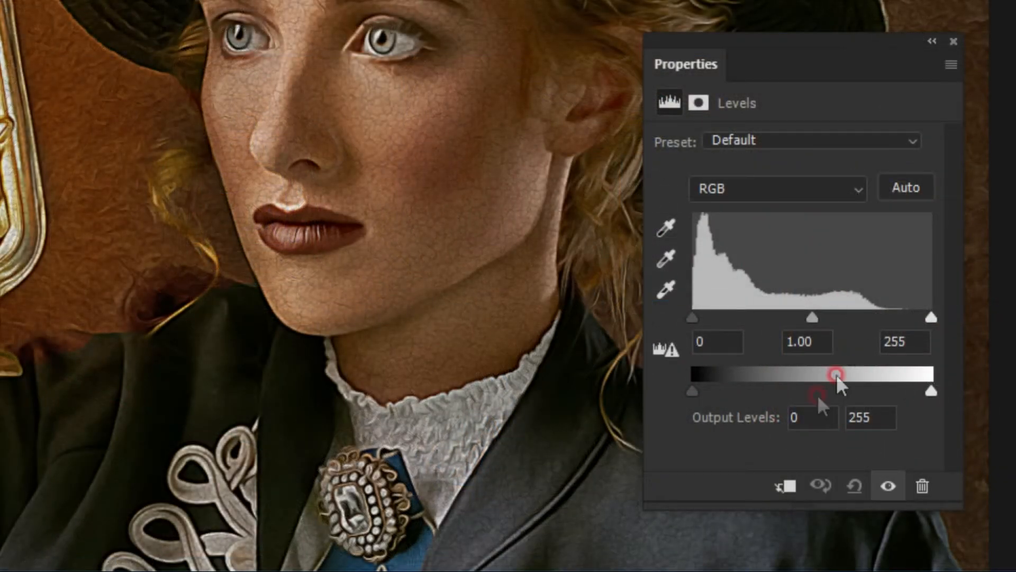
left_click_drag(931, 318, 892, 318)
left_click_drag(691, 317, 701, 318)
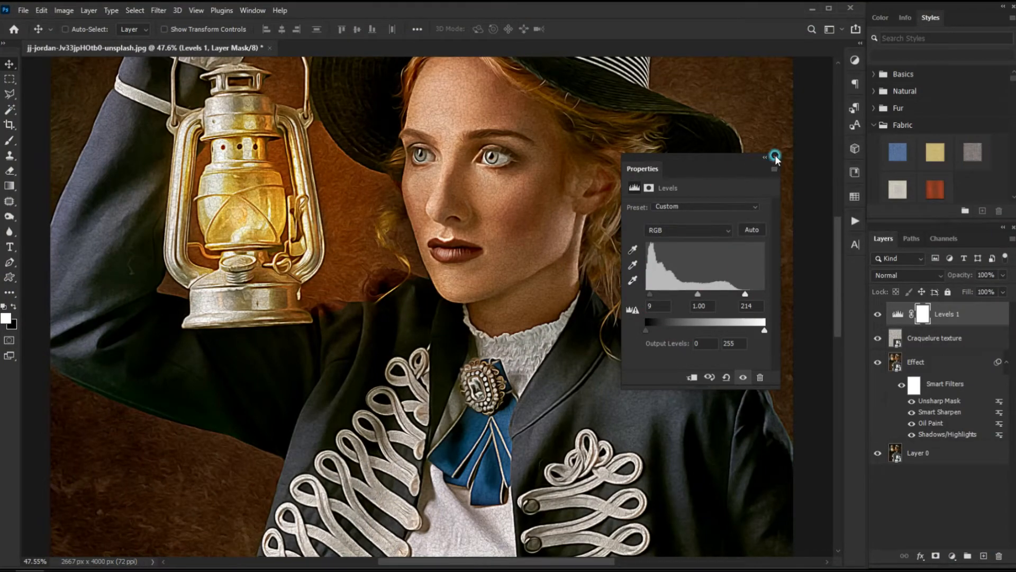
left_click(775, 157)
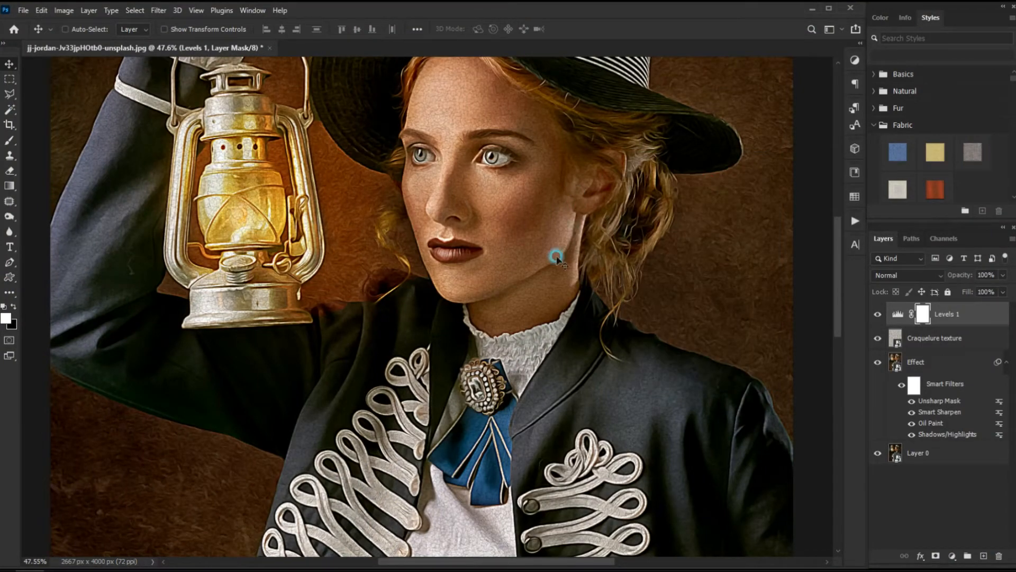
Step: Add a Vibrance adjustment layer above the Levels layer with vibrance +57 and saturation -20
left_click(952, 555)
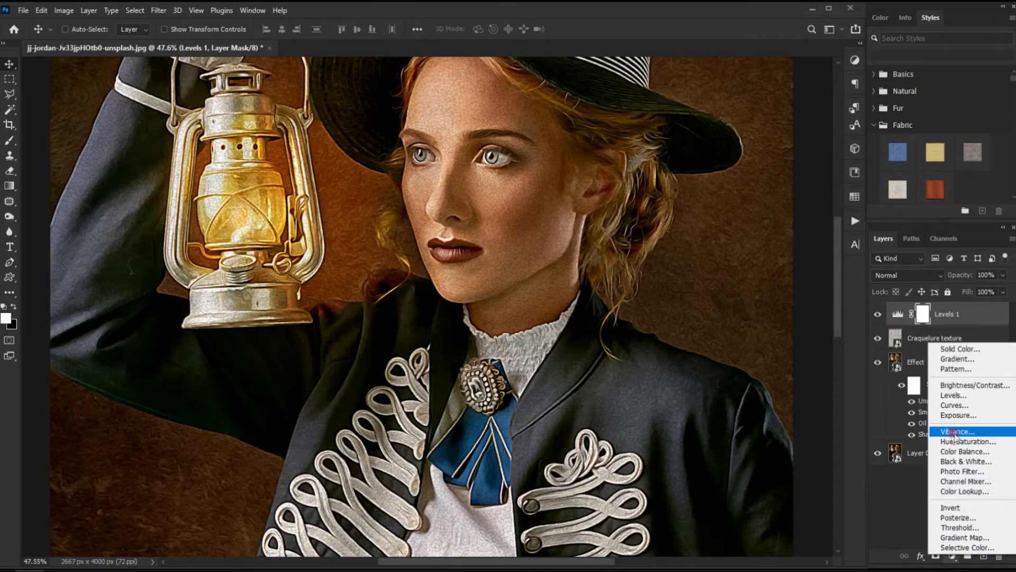
left_click(950, 432)
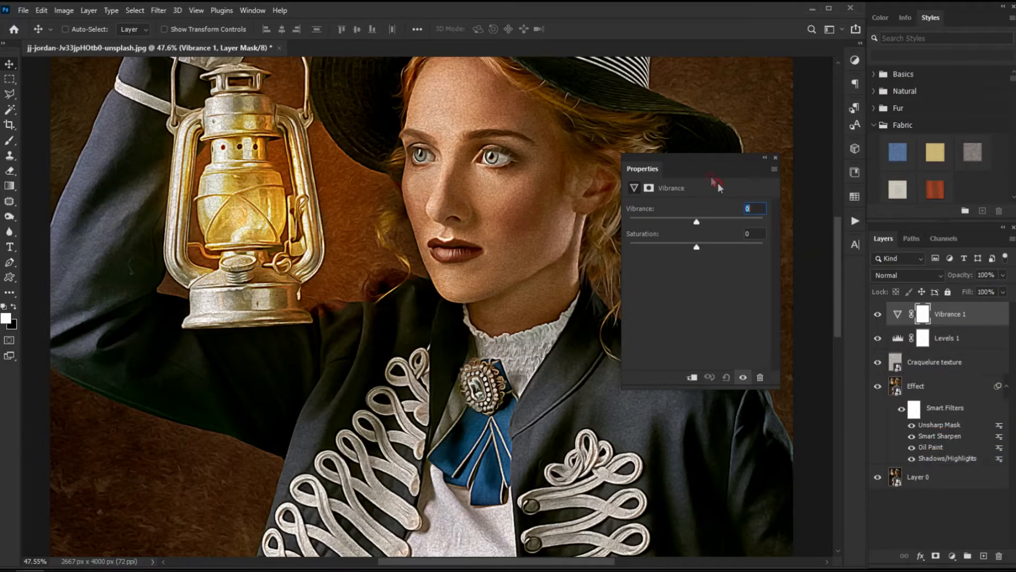
left_click_drag(707, 168, 718, 159)
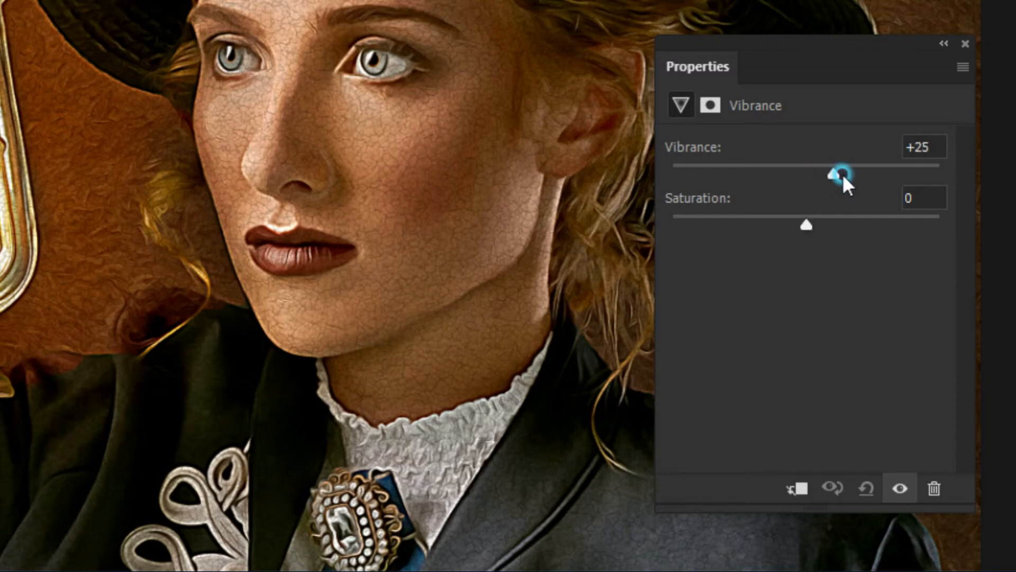
left_click_drag(842, 174, 846, 174)
left_click_drag(806, 225, 781, 228)
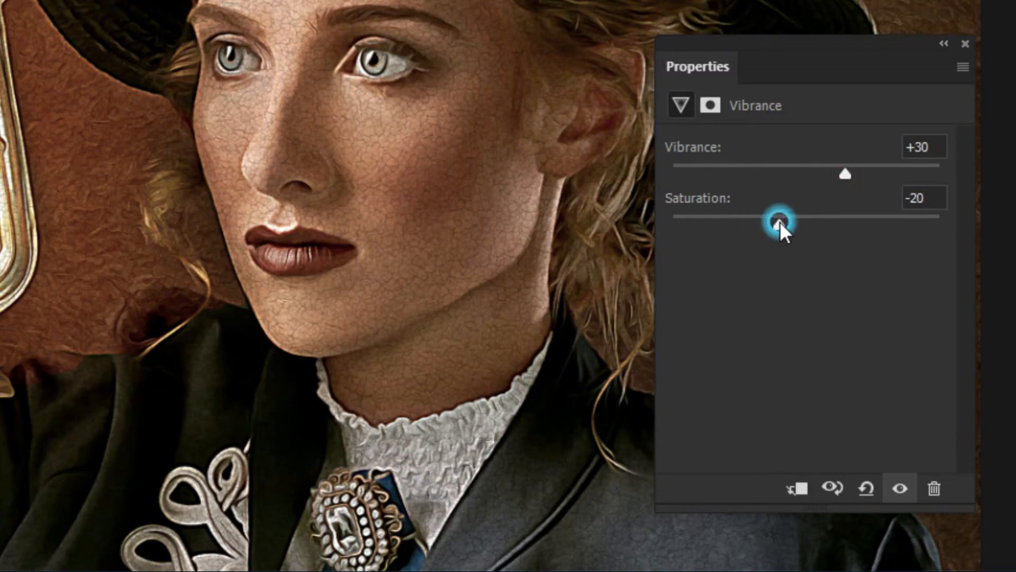
left_click_drag(845, 174, 882, 178)
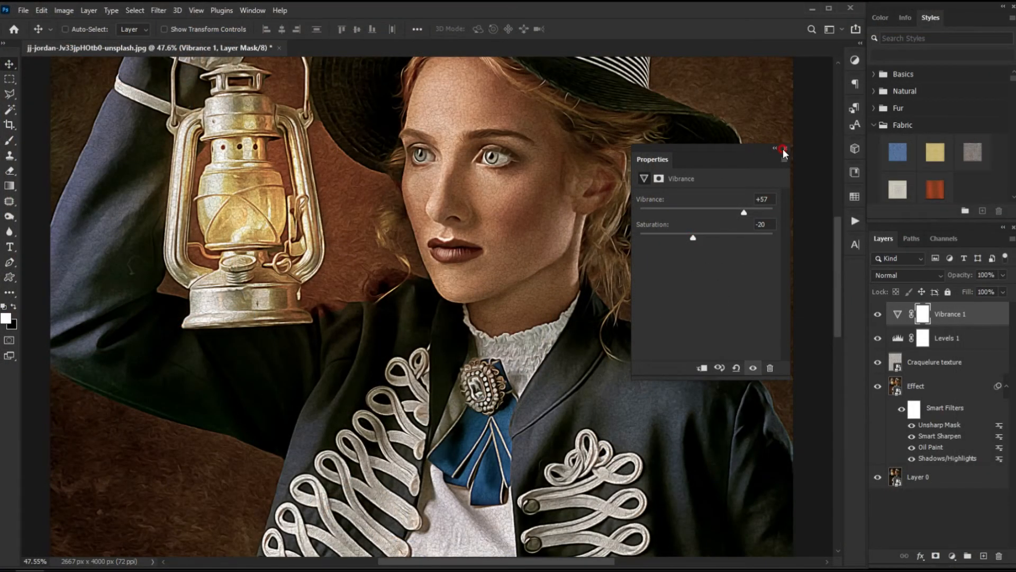
left_click(784, 149)
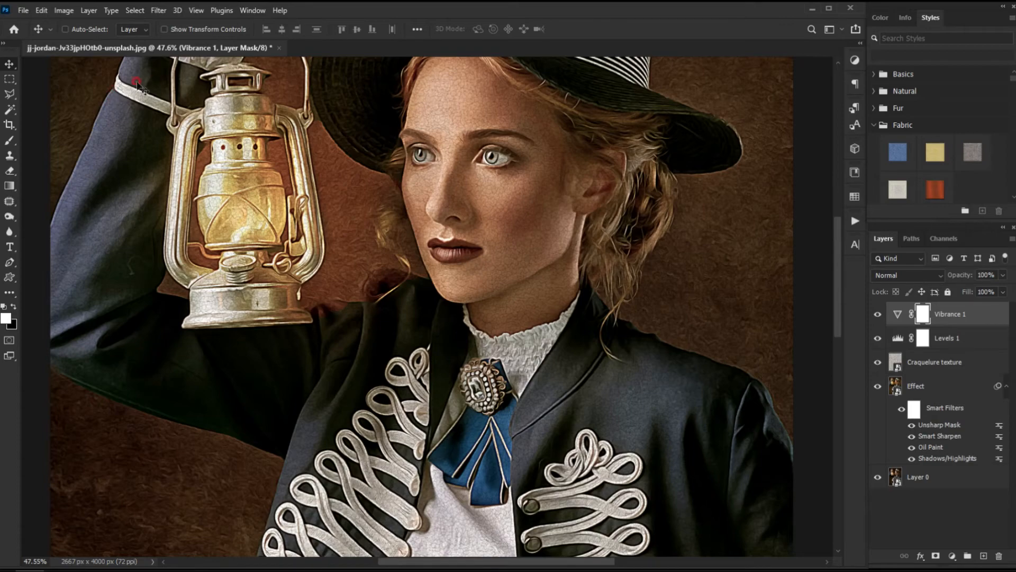